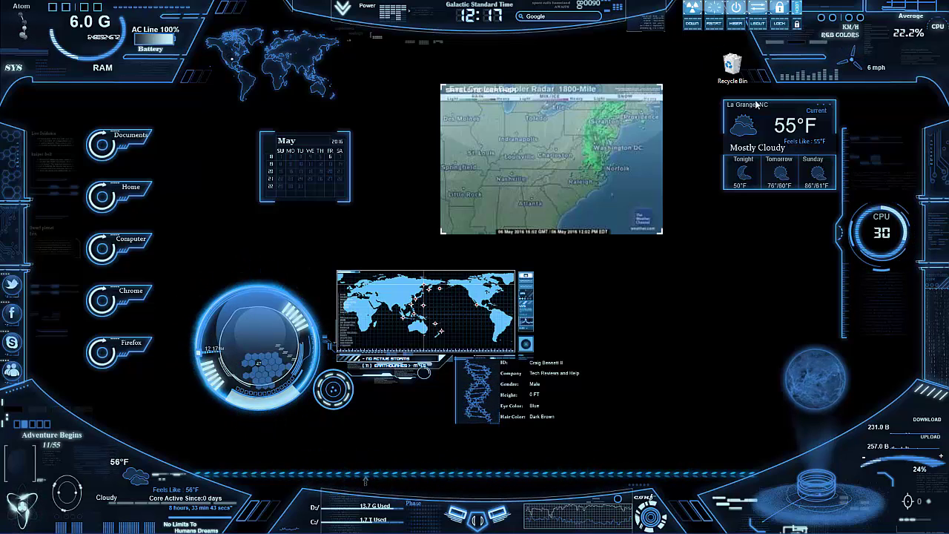
Step: Check the desktop's right-click menu, then open File Explorer from the taskbar
right_click(694, 235)
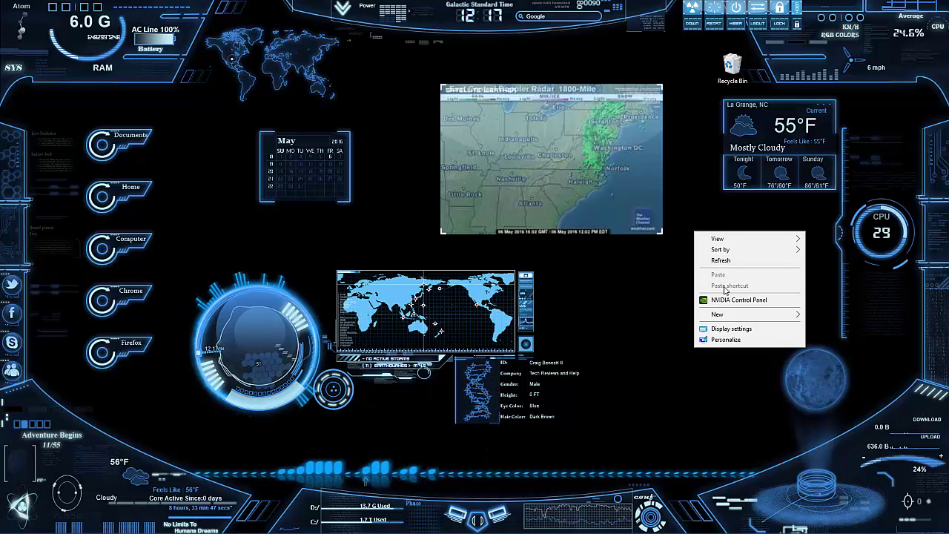
click(705, 217)
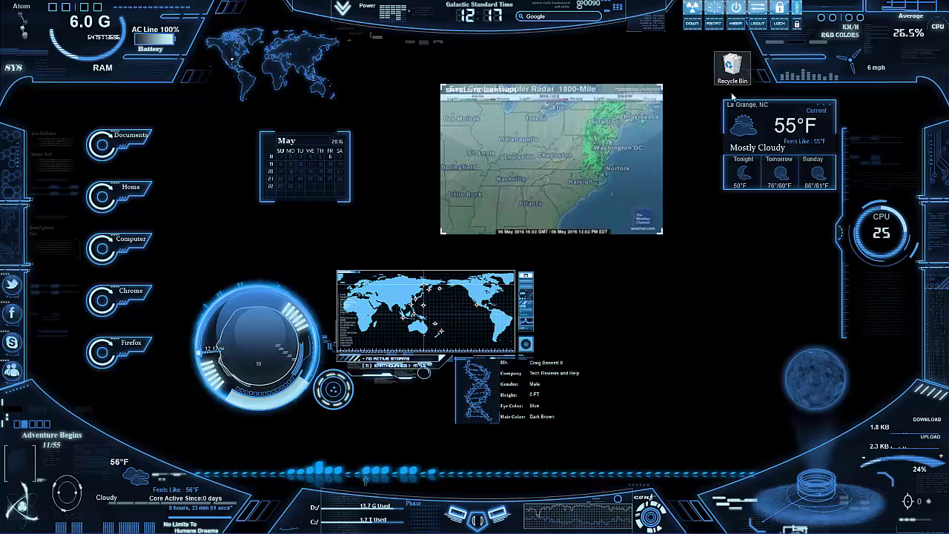
mouse_move(440, 525)
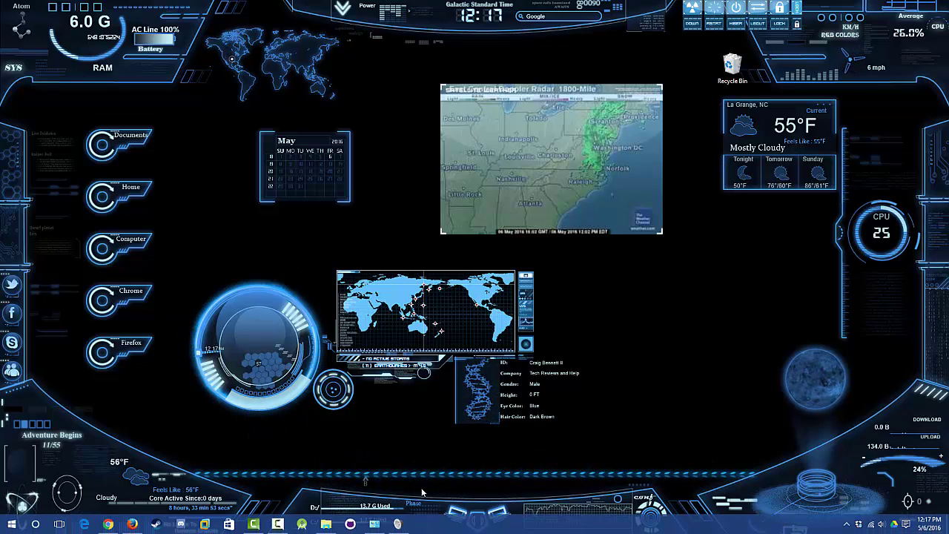
click(326, 524)
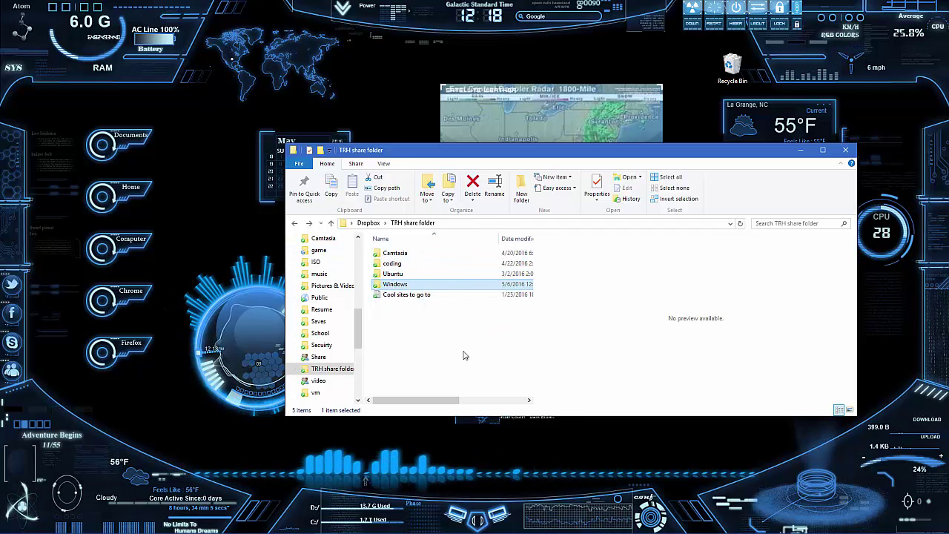
Step: Go into Windows > Empty Recycle Bin desktop on Windows and reposition the Explorer window
double_click(395, 284)
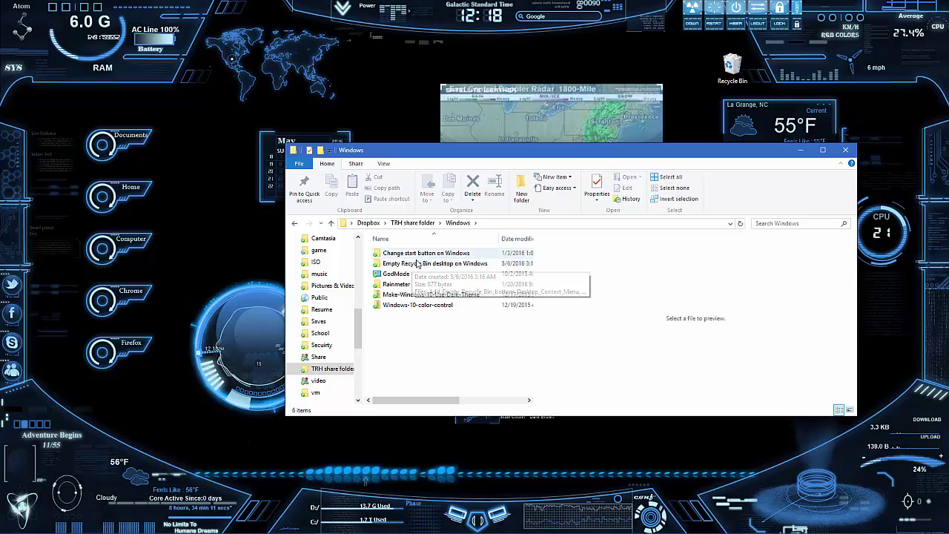
key(BackSpace)
key(Return)
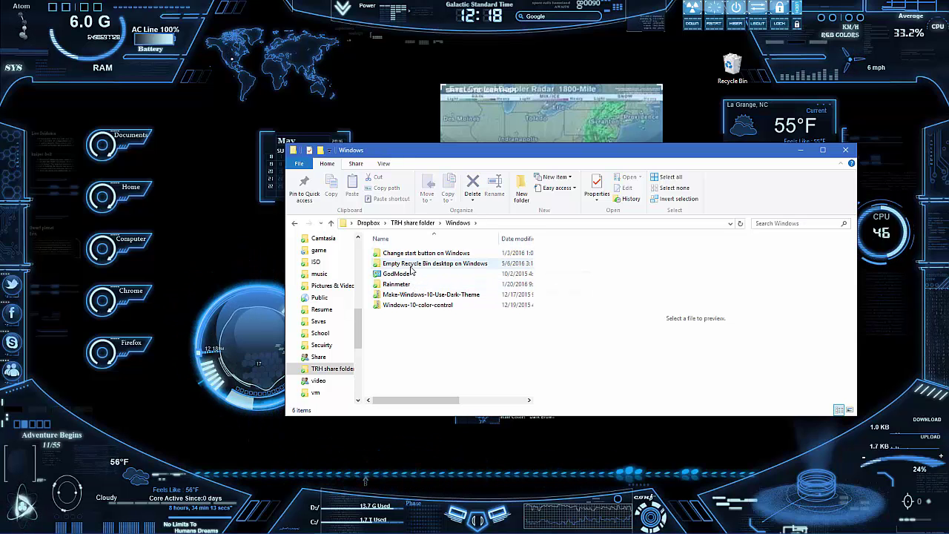
double_click(432, 264)
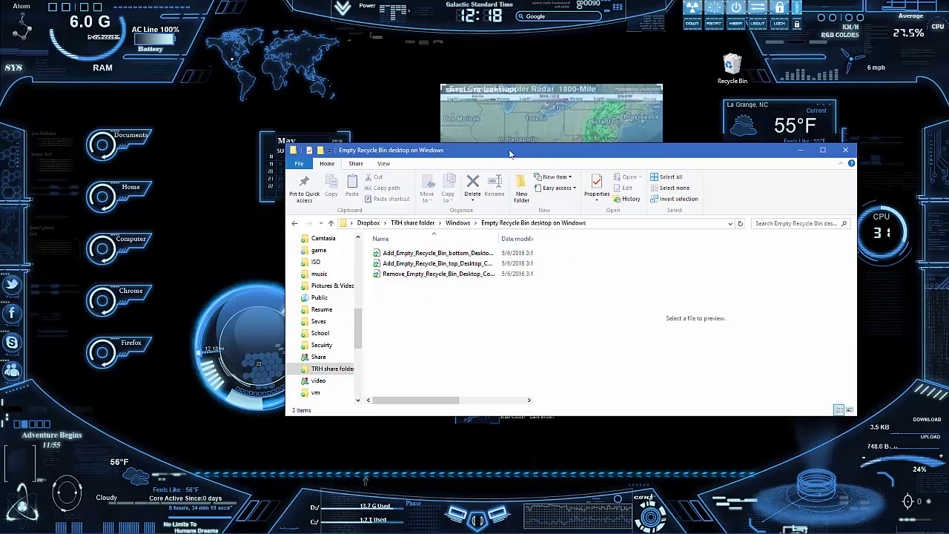
drag(509, 153, 338, 195)
Step: Merge Add_Empty_Recycle_Bin_bottom .reg into the registry and check the desktop menu
double_click(302, 294)
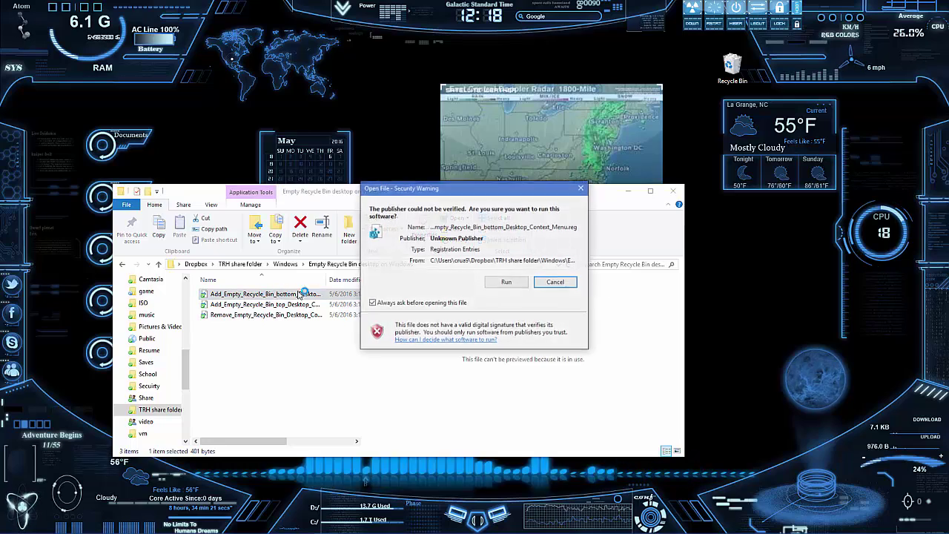
click(506, 283)
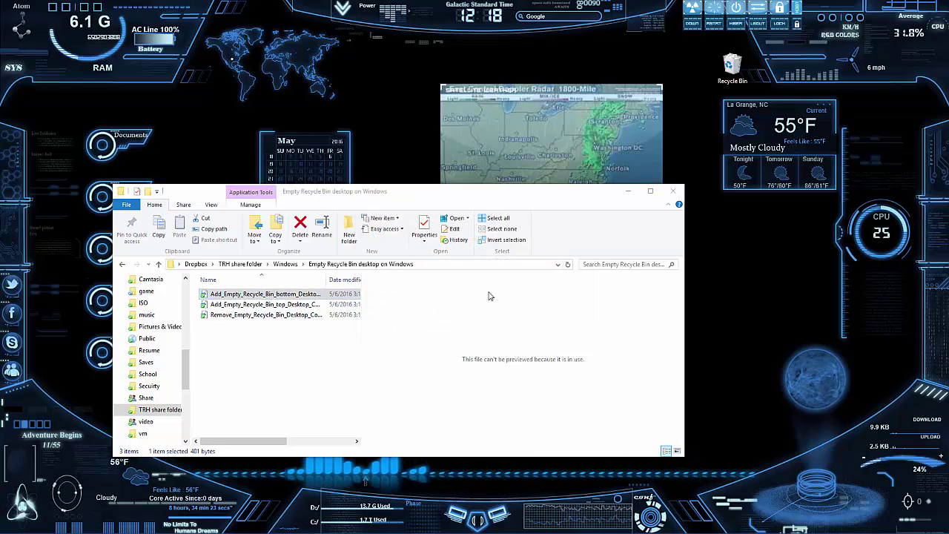
click(548, 290)
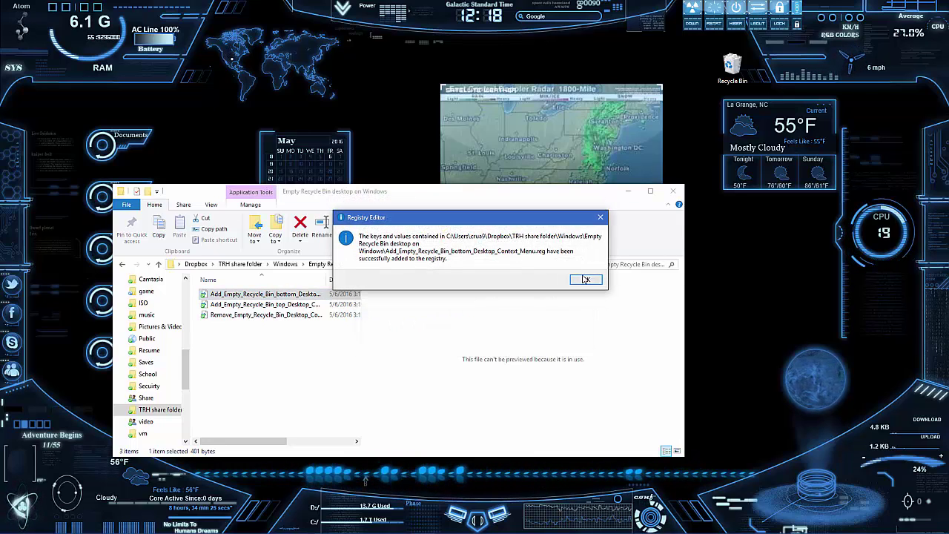
click(585, 279)
right_click(701, 233)
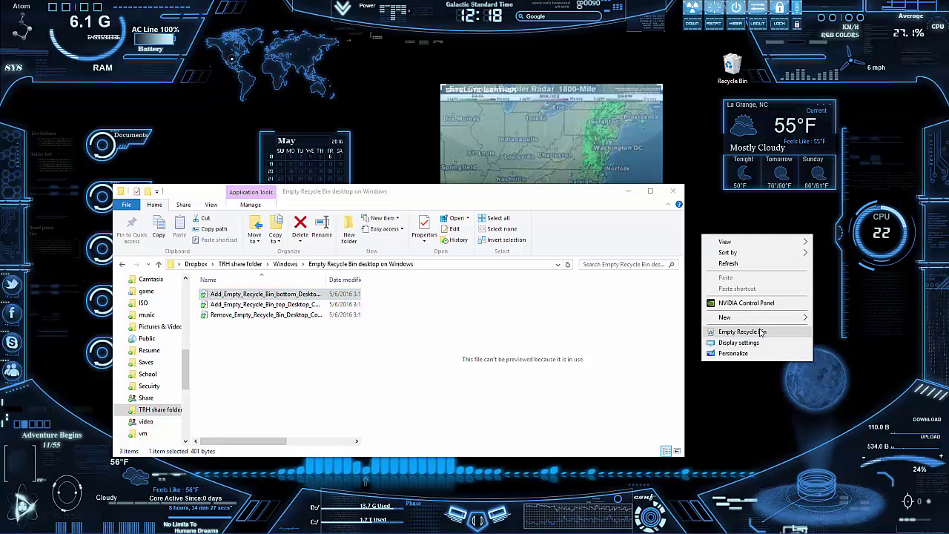
click(248, 342)
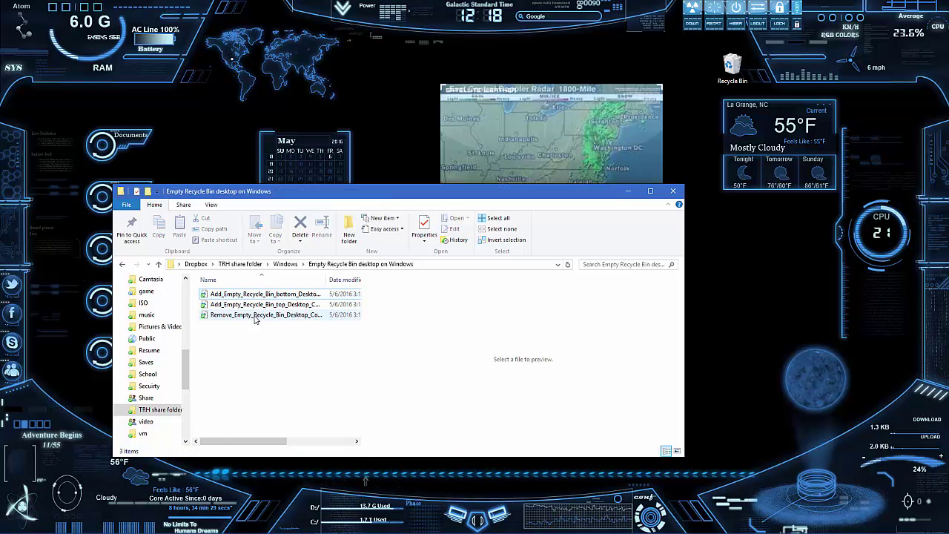
Step: Merge Remove_Empty_Recycle_Bin .reg and confirm the desktop menu entry is gone
double_click(257, 316)
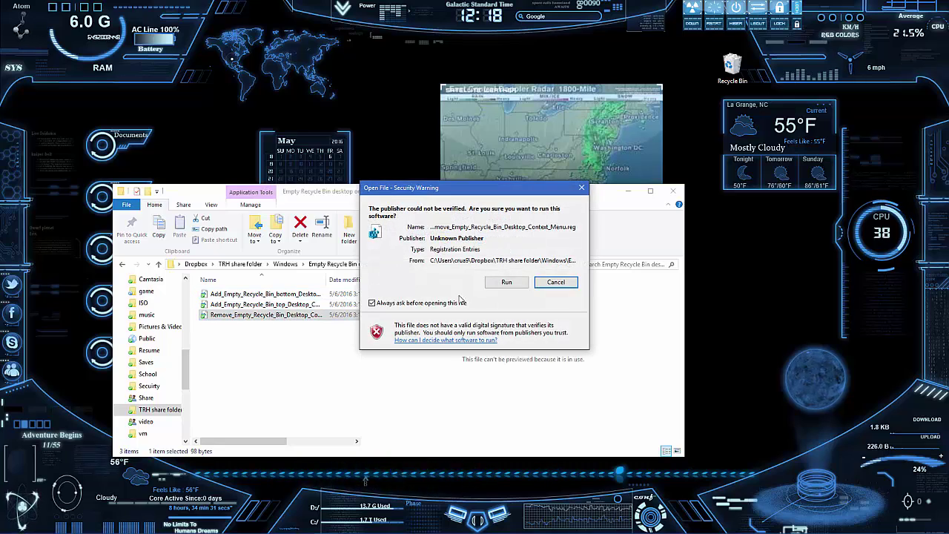
click(509, 281)
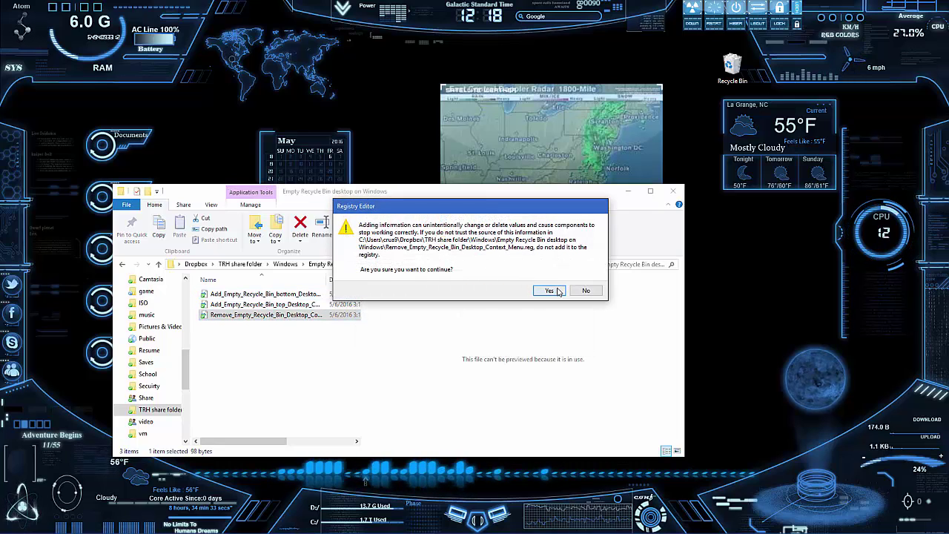
click(549, 290)
click(586, 277)
right_click(756, 256)
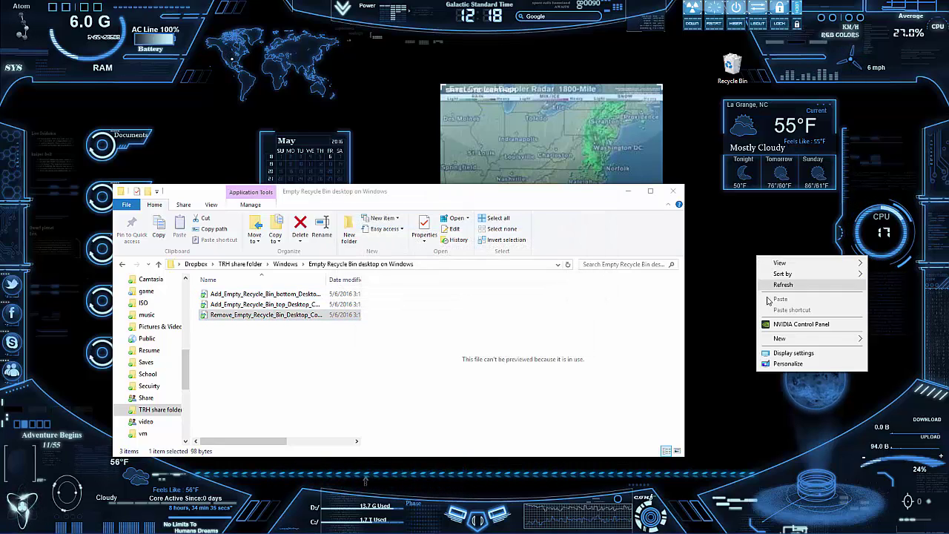
click(260, 321)
click(261, 305)
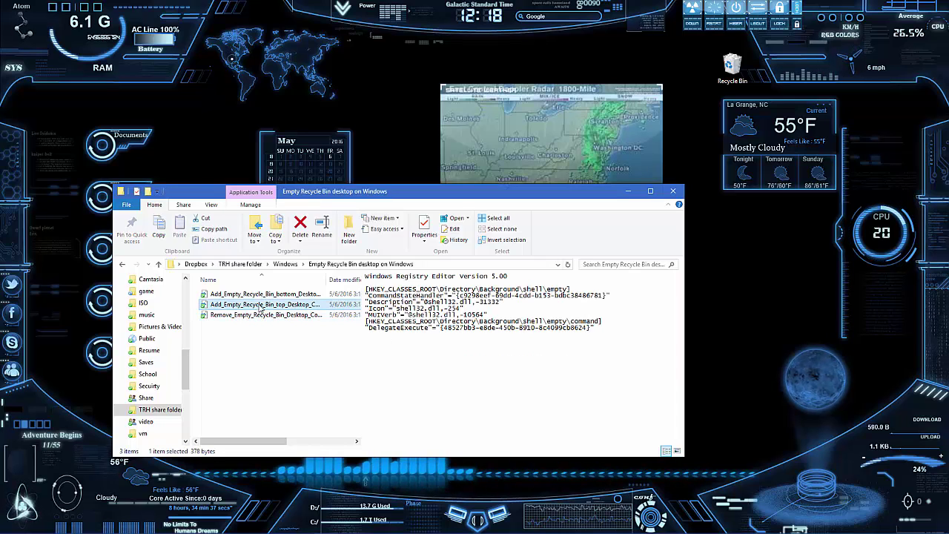
Step: Merge the top-variant Empty Recycle Bin .reg file into the registry
double_click(261, 305)
click(507, 279)
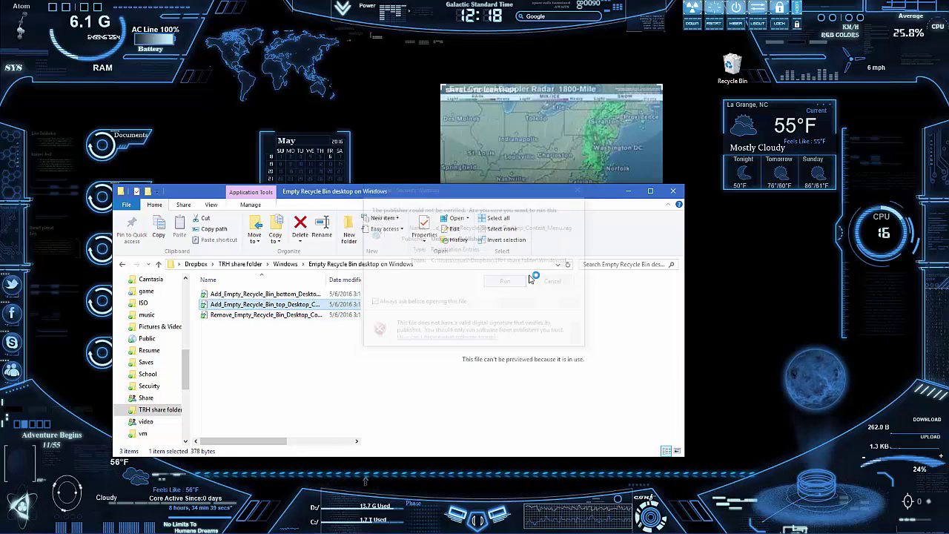
click(550, 290)
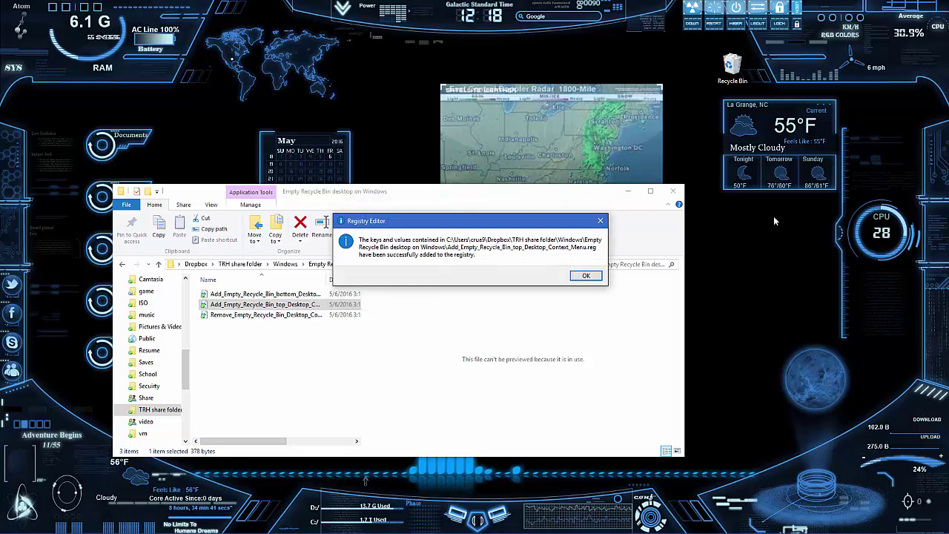
click(599, 278)
Step: Try the new desktop Empty Recycle Bin entry, answer the Temp delete prompt, preview the removal file
right_click(716, 236)
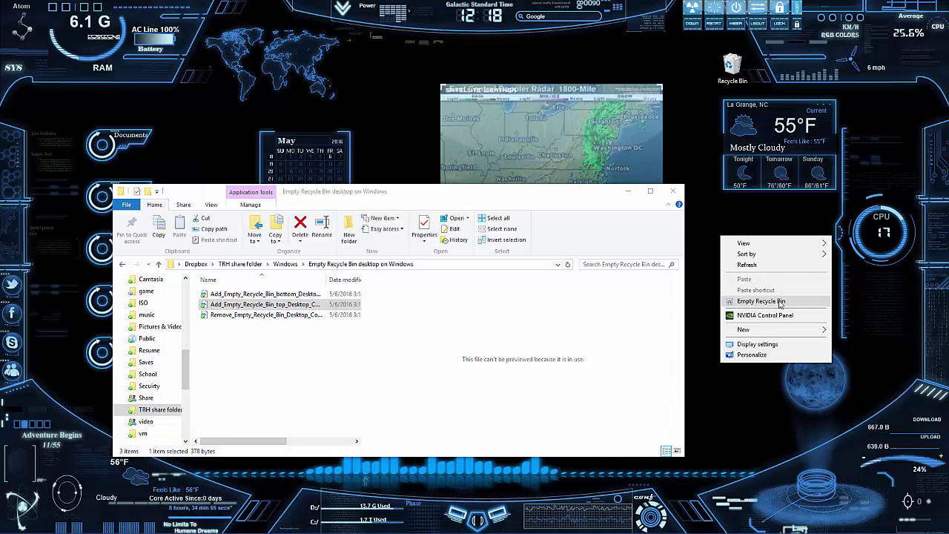
click(762, 301)
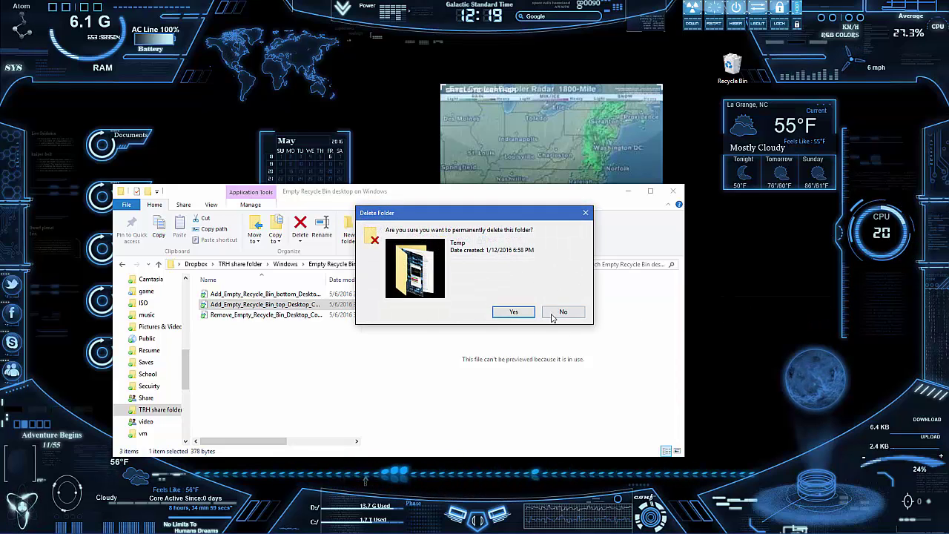
click(513, 312)
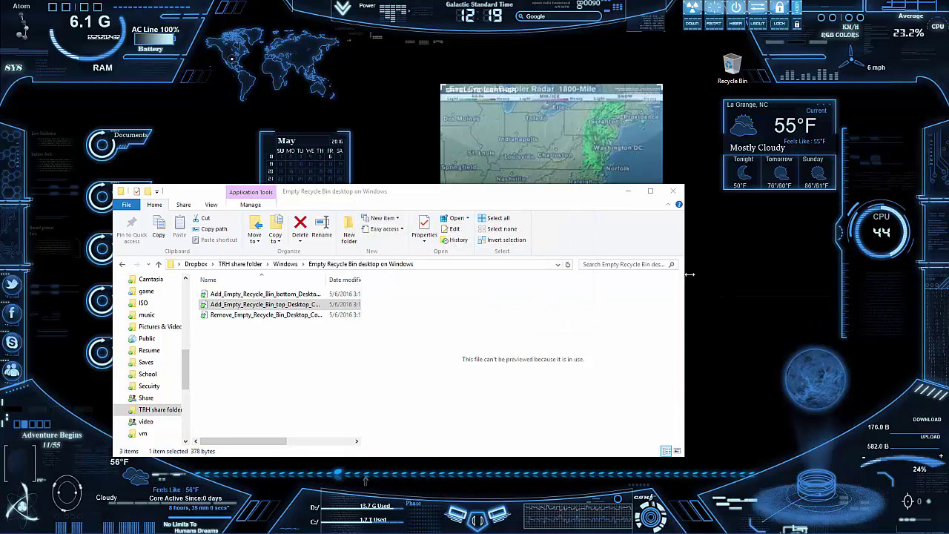
click(245, 314)
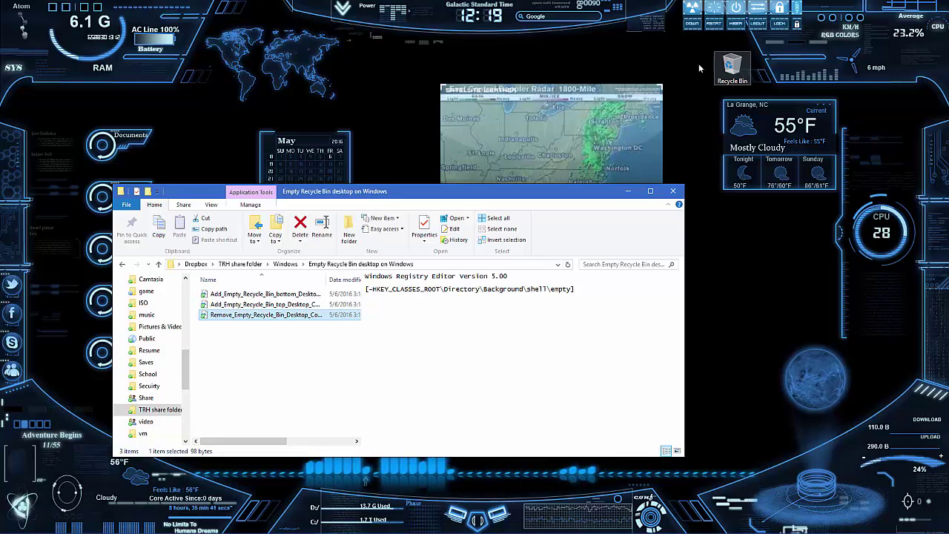
Step: Open Settings > Personalization > Themes through the desktop's Personalize menu item
click(626, 192)
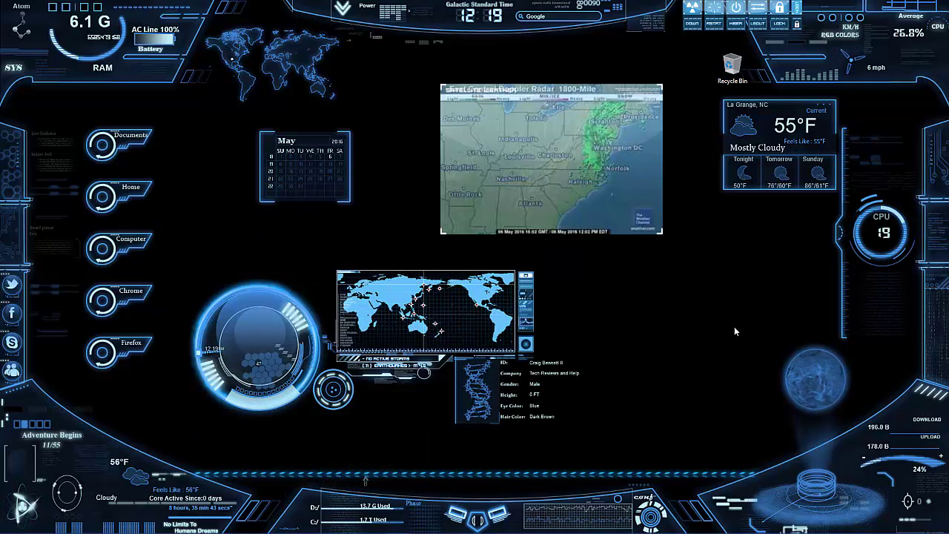
right_click(622, 335)
click(647, 456)
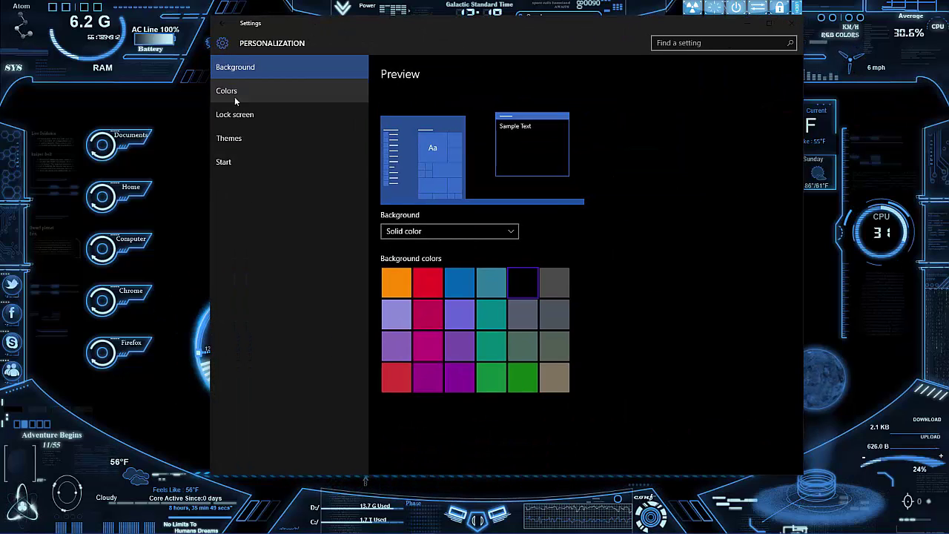
click(239, 137)
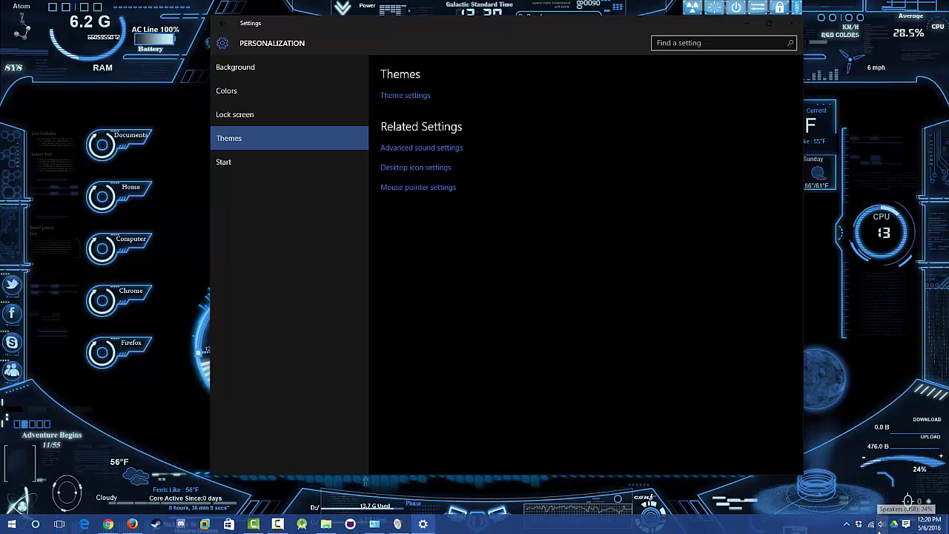
right_click(879, 529)
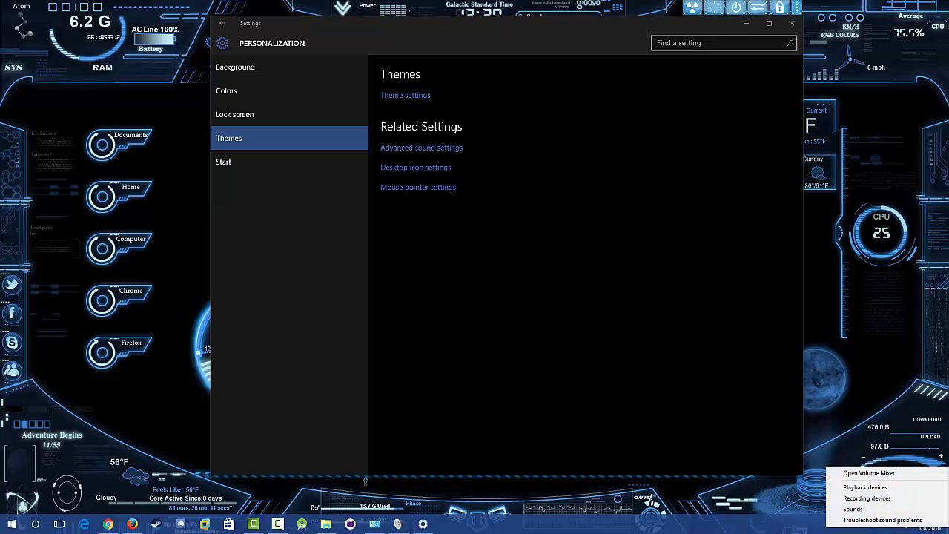
click(364, 480)
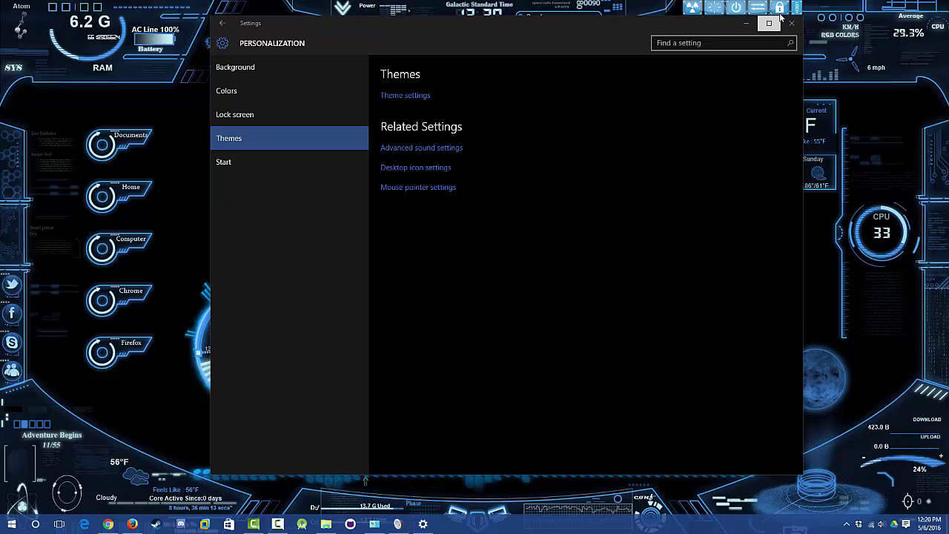
Step: Minimize the Settings window and bring it back from the taskbar
click(745, 25)
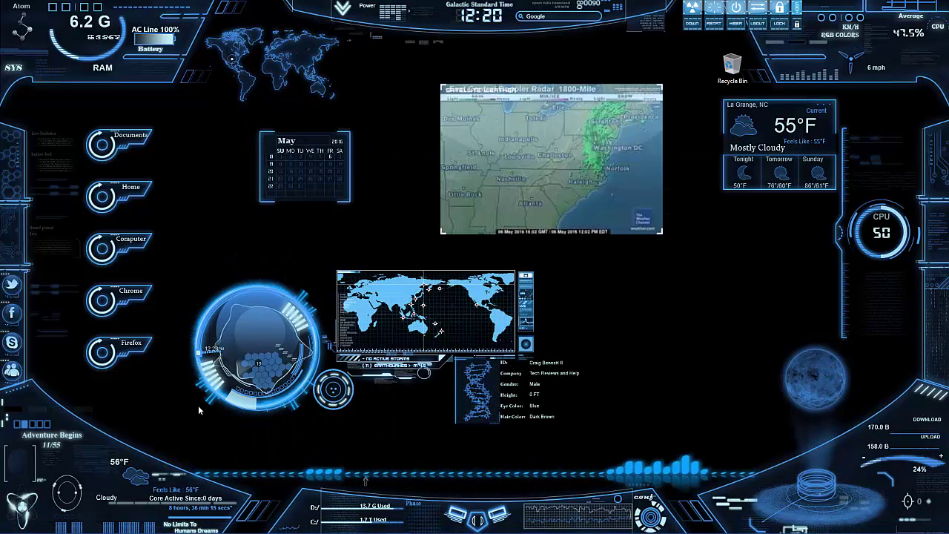
mouse_move(789, 530)
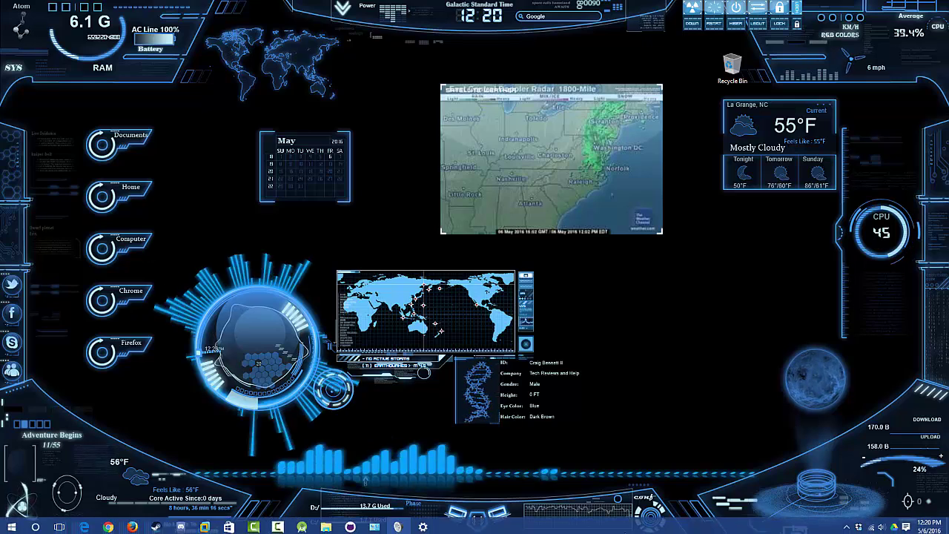
click(424, 525)
right_click(676, 520)
click(626, 523)
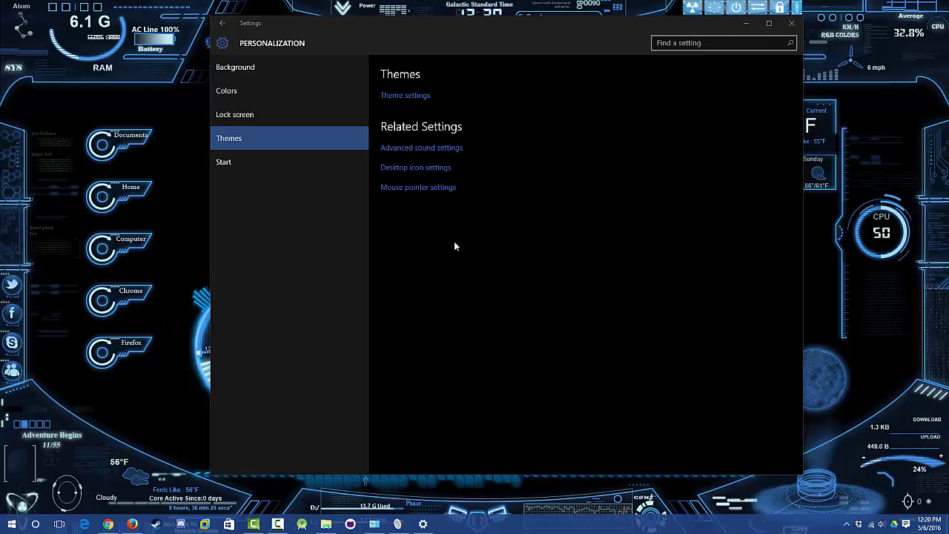
Step: Try Desktop icon settings, dismiss the rundll32 access error, and minimize Settings
click(445, 172)
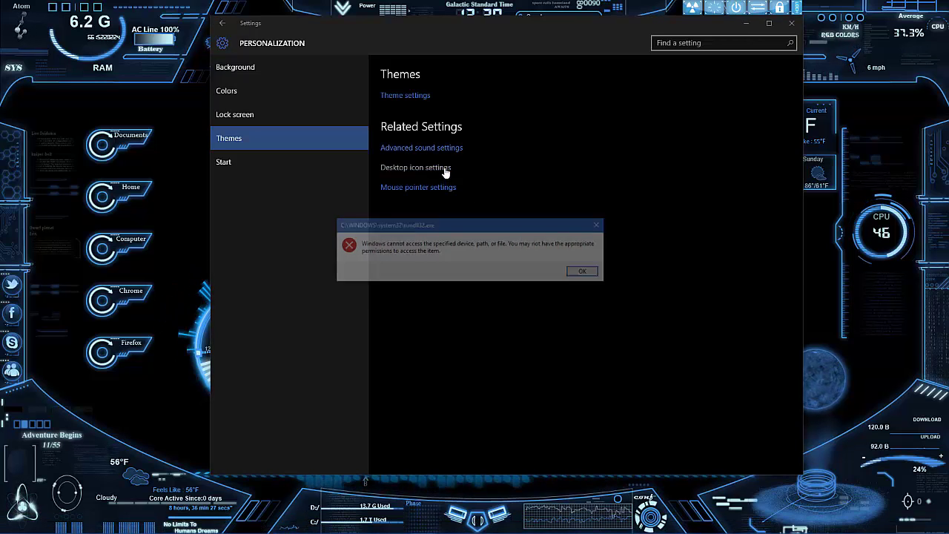
click(595, 271)
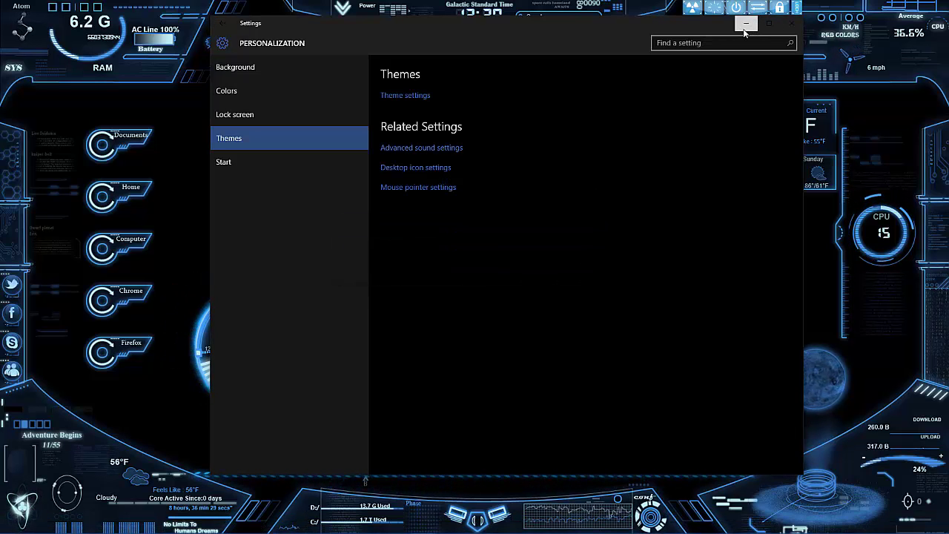
click(744, 25)
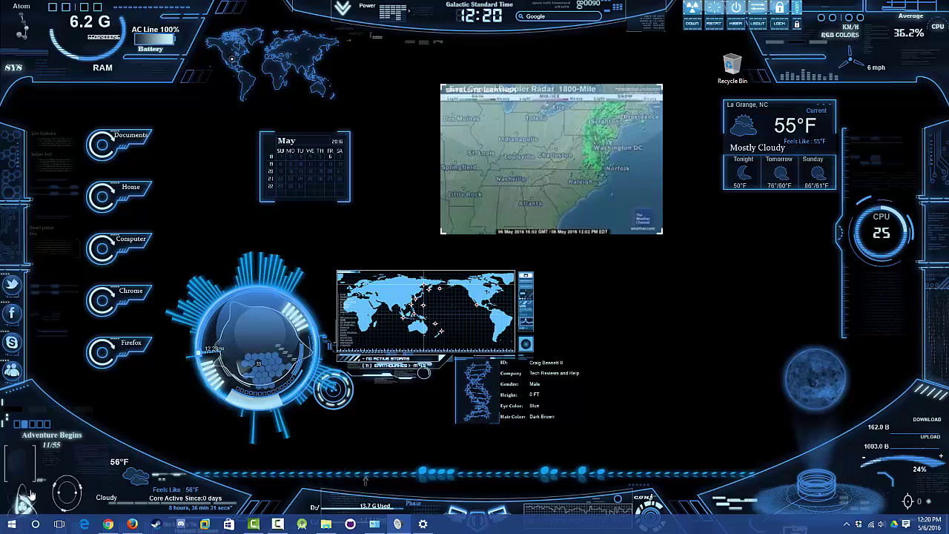
Step: Open Control Panel's Appearance and Personalization > Personalization > Change desktop icons dialog
right_click(11, 523)
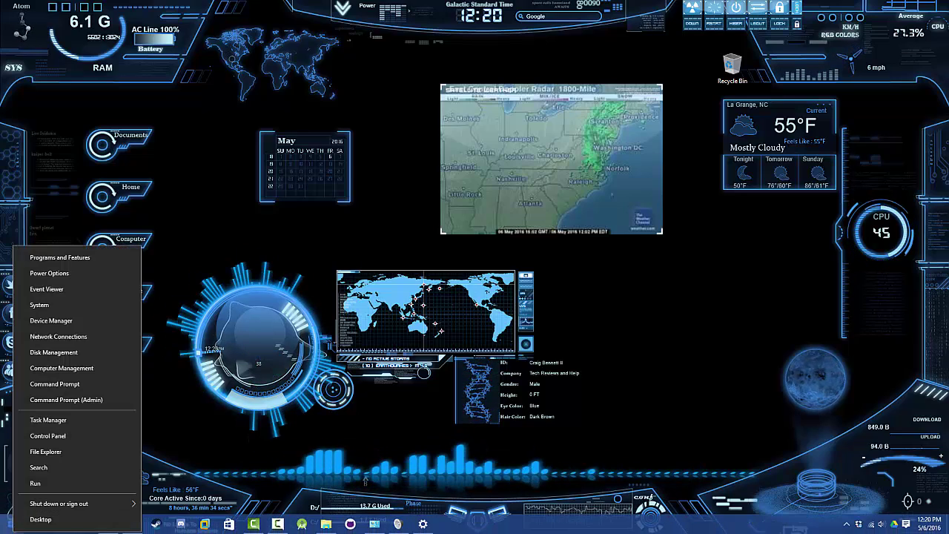
click(49, 436)
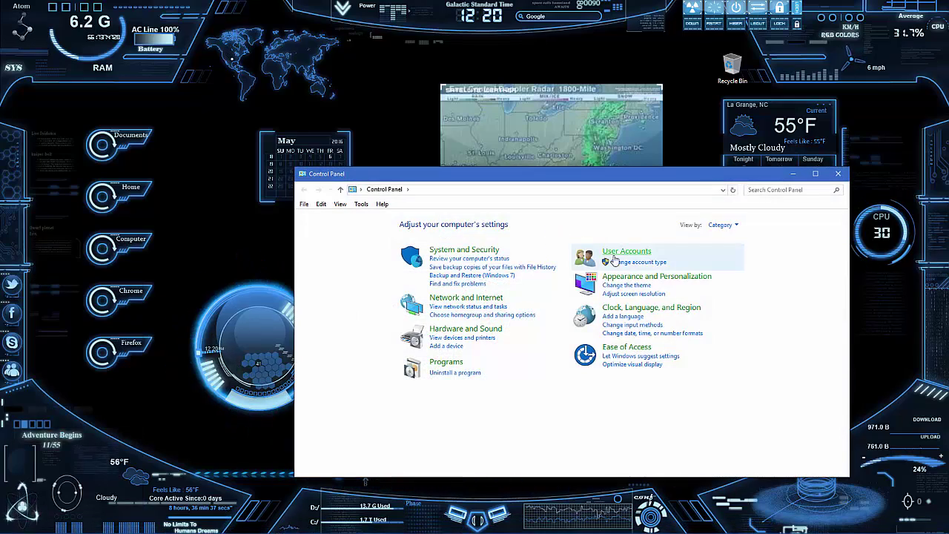
click(654, 276)
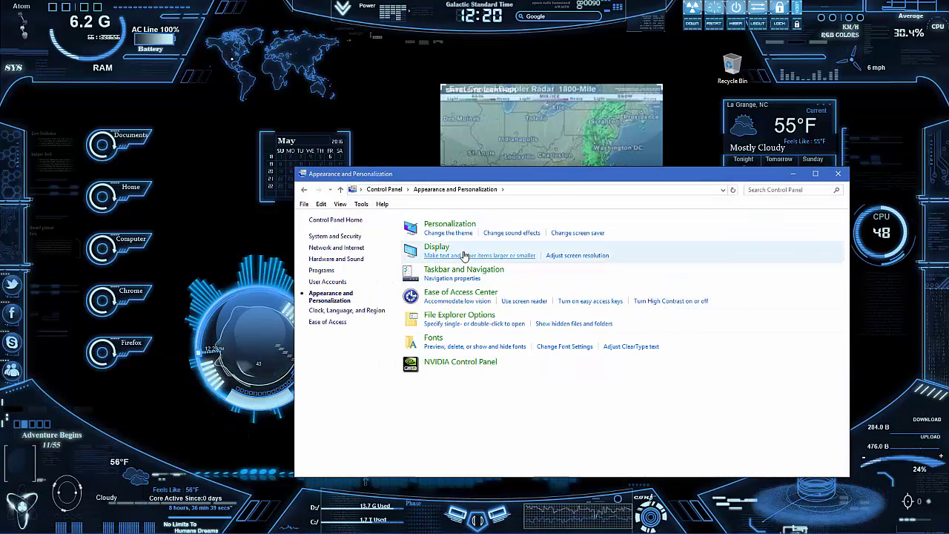
click(438, 247)
key(alt+Left)
click(449, 224)
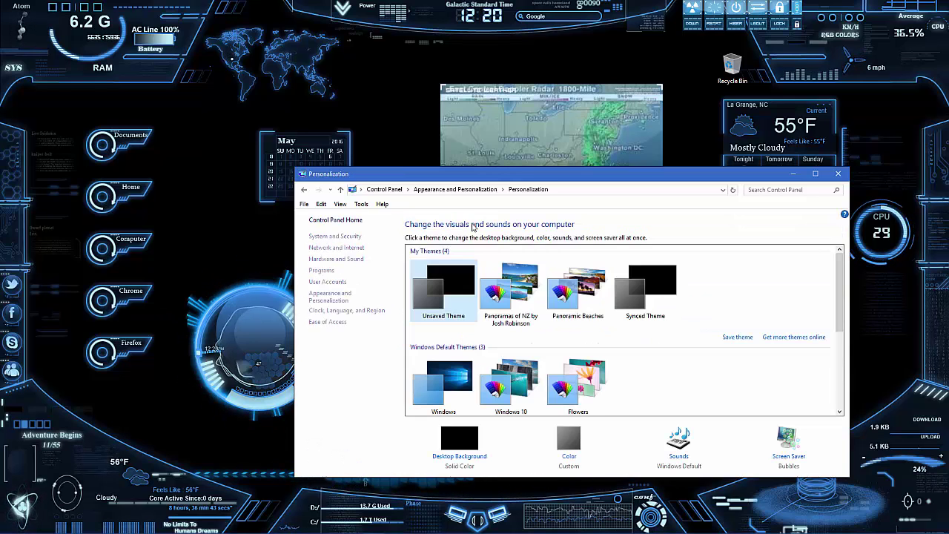
click(347, 241)
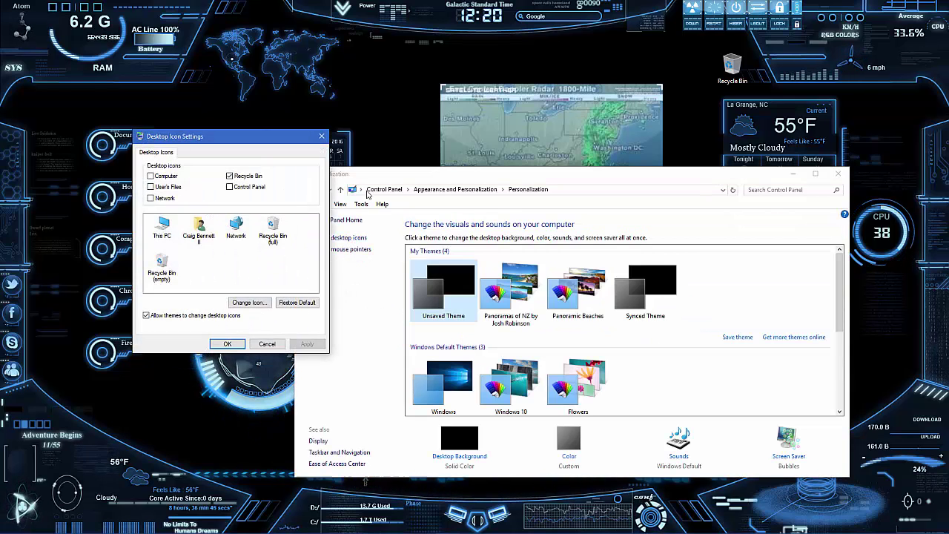
Step: Untick Recycle Bin in Desktop Icon Settings and apply with OK
click(795, 176)
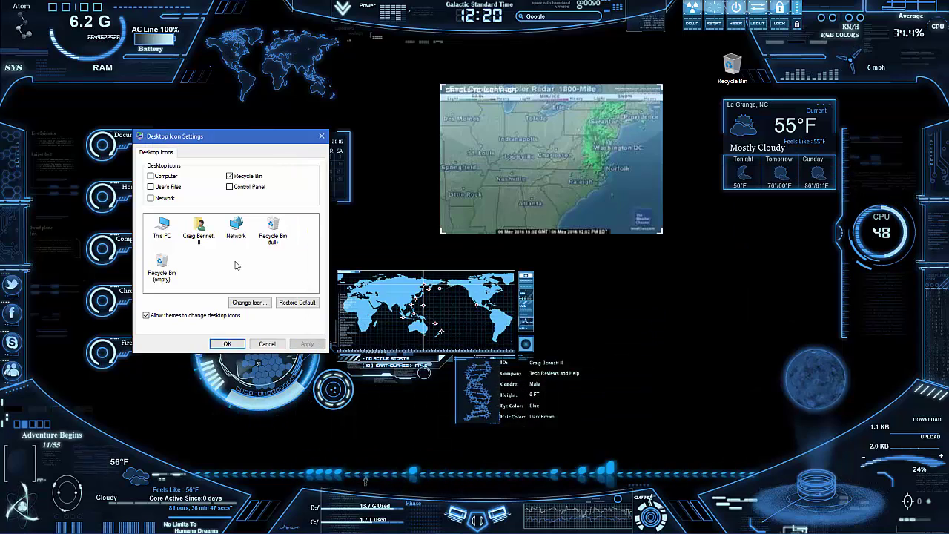
click(229, 176)
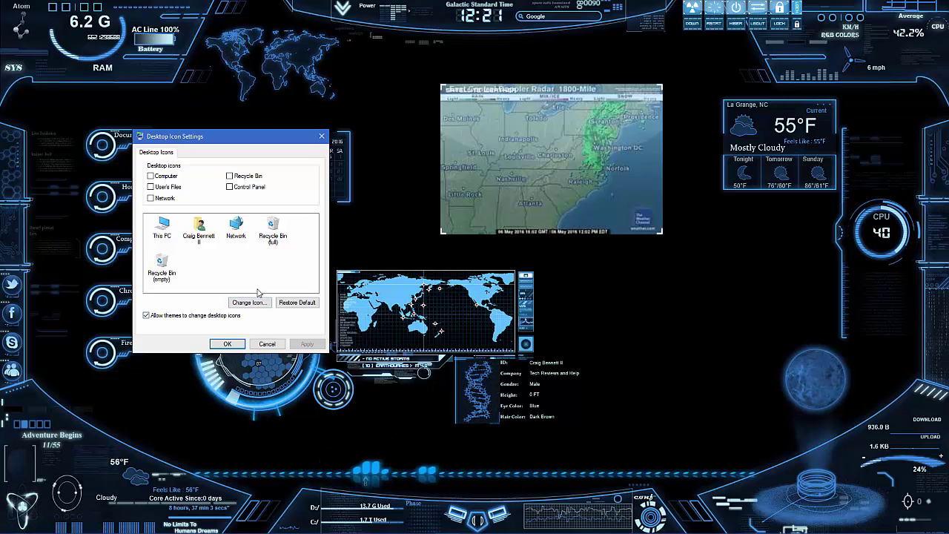
click(228, 343)
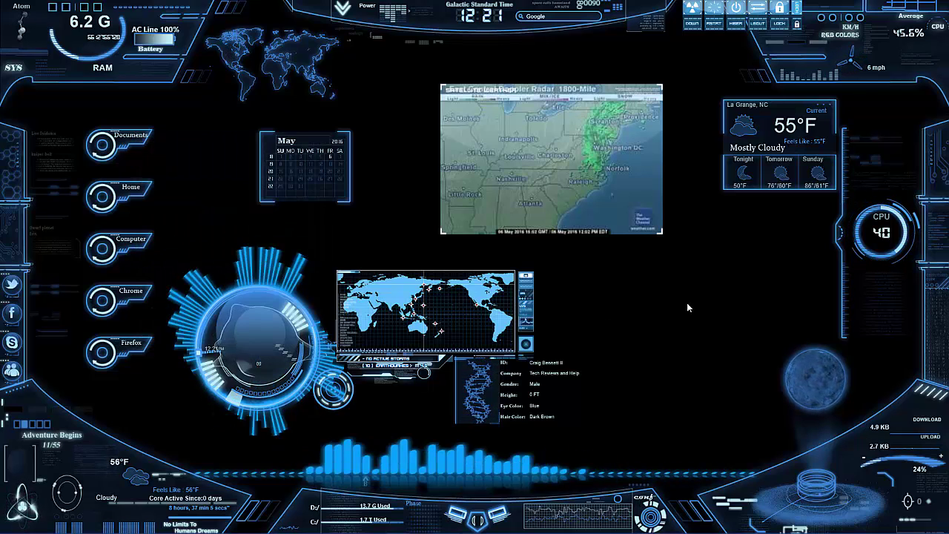